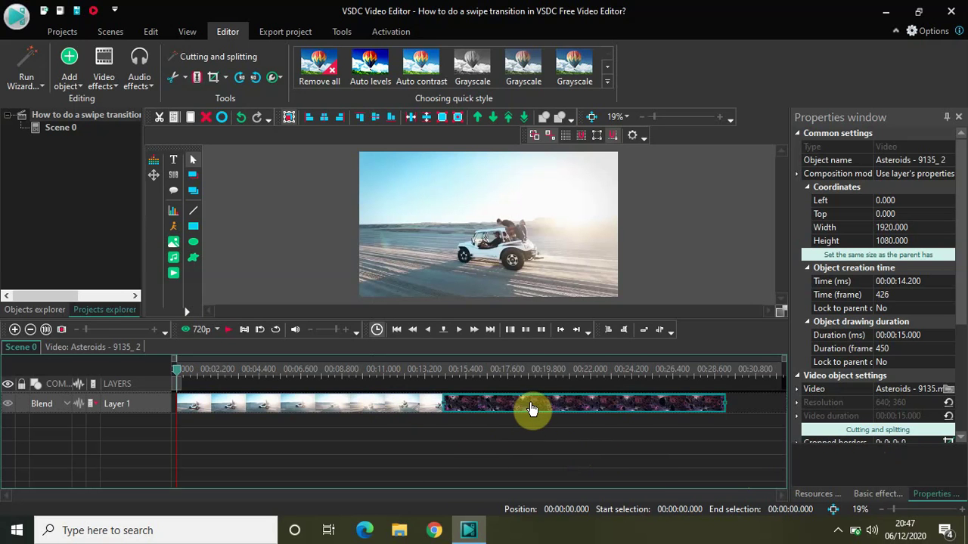
Drag the Asteroids - 9135_2 clip down onto a new layer below the Car Demo clip
drag(529, 407, 530, 422)
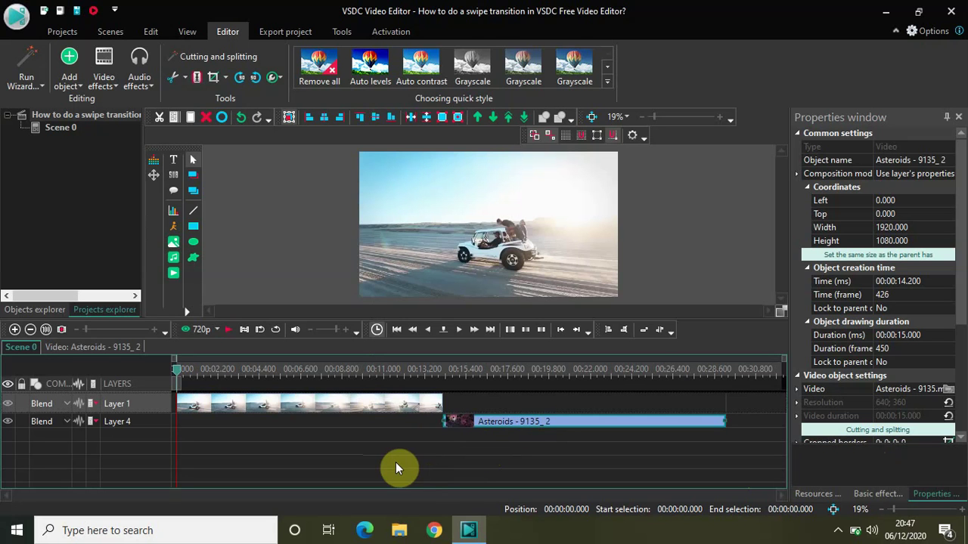
Apply a Transforms > Crop effect (Crop 2) to the Car Demo_1 clip with default placement
click(301, 412)
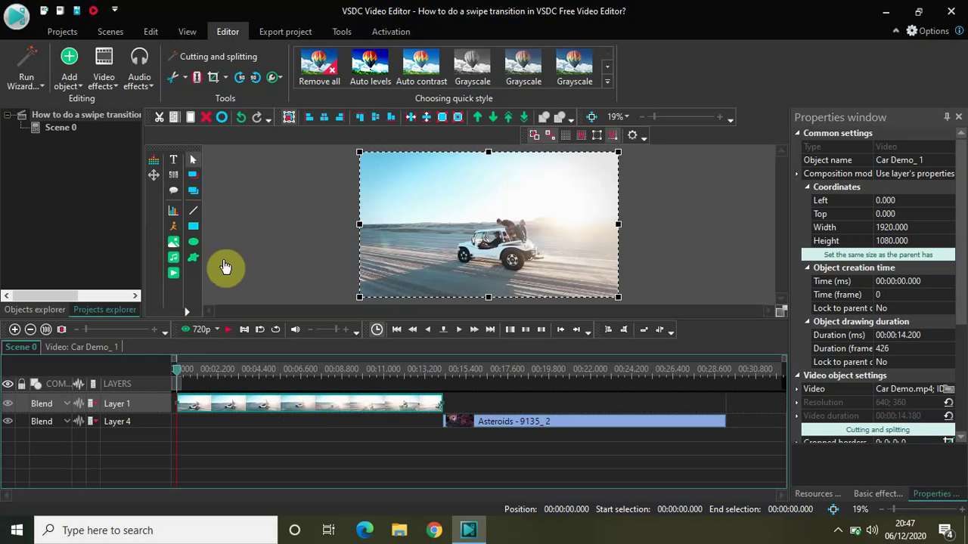
click(111, 87)
mouse_move(131, 149)
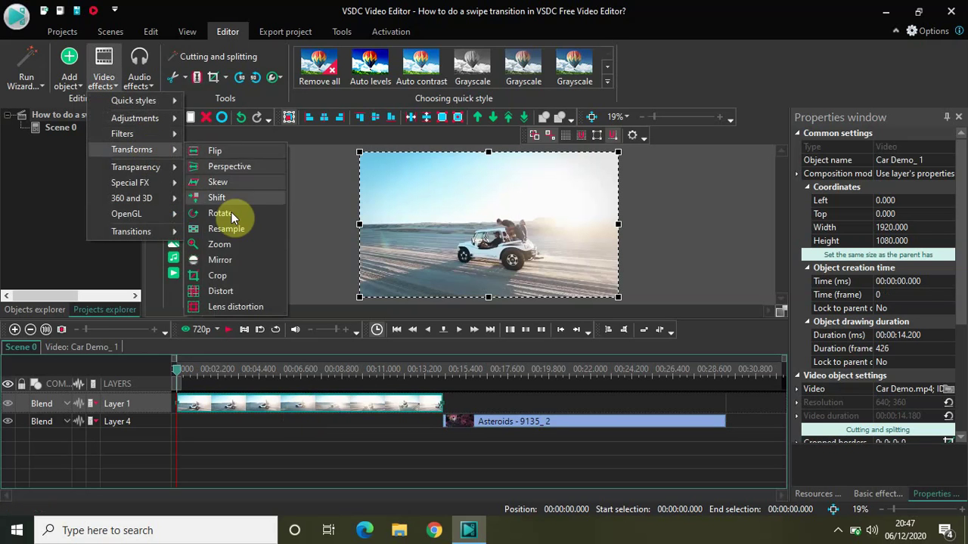
click(232, 277)
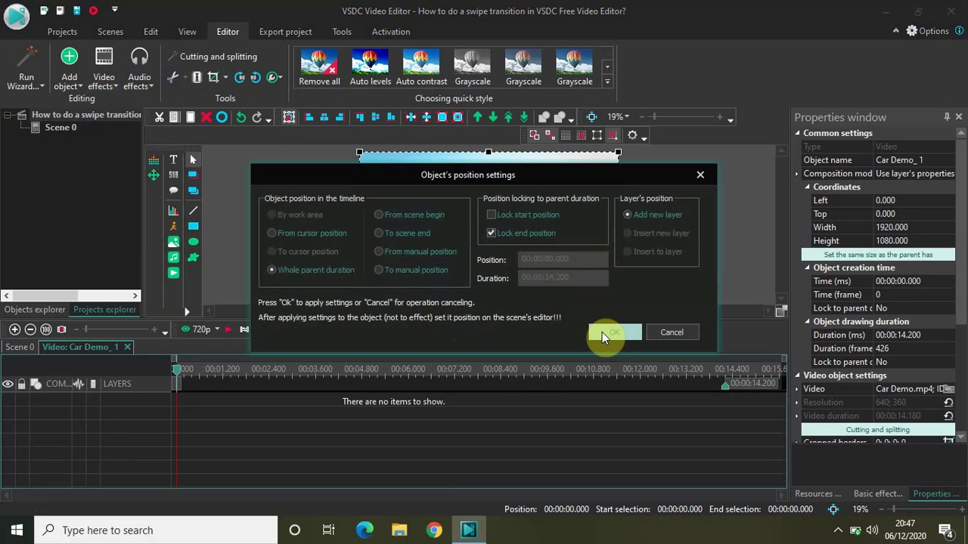
click(602, 331)
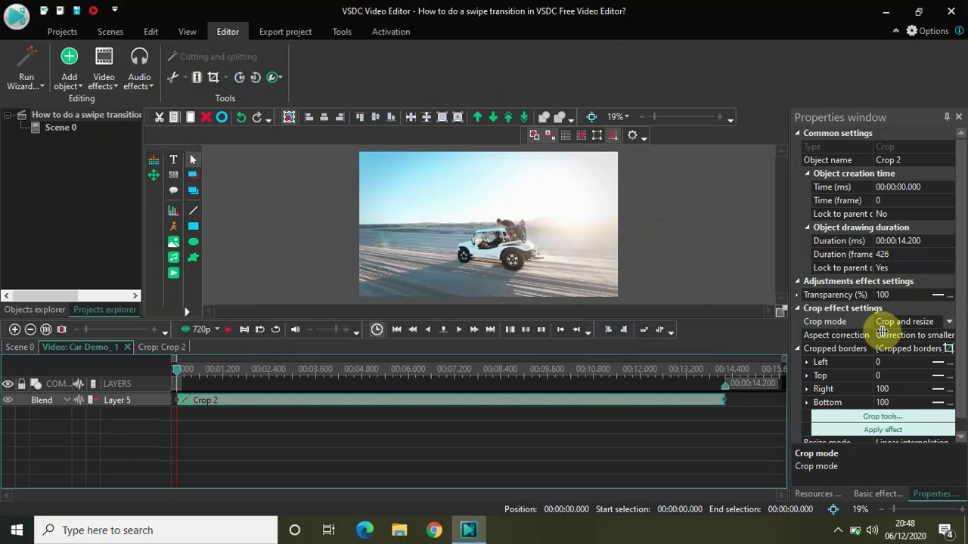
Set Crop 2's mode to Crop borders and make the border values change linearly
click(949, 323)
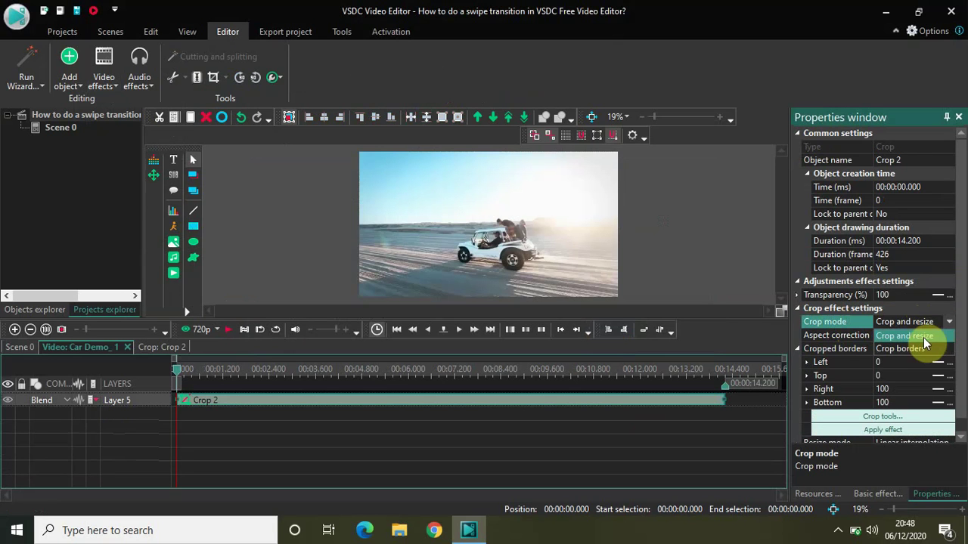
click(923, 349)
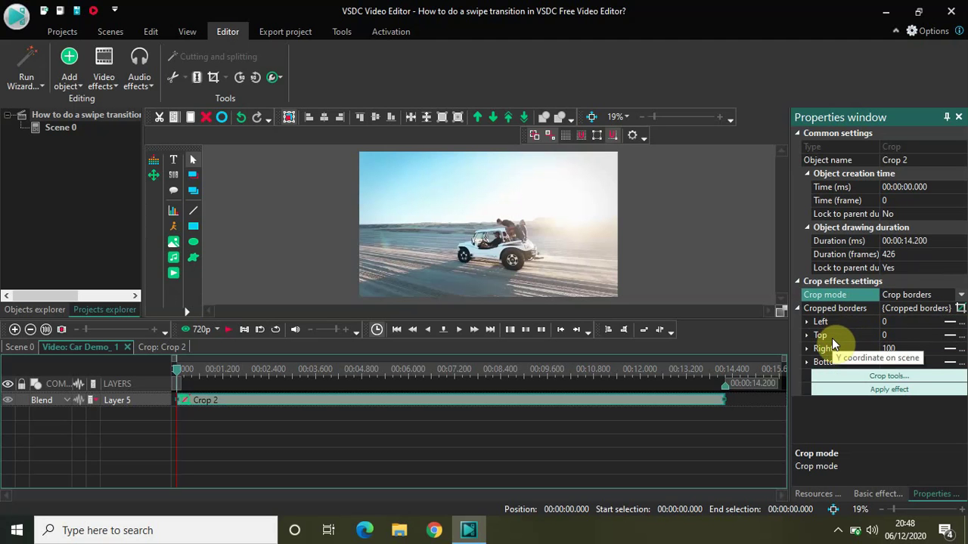
click(950, 324)
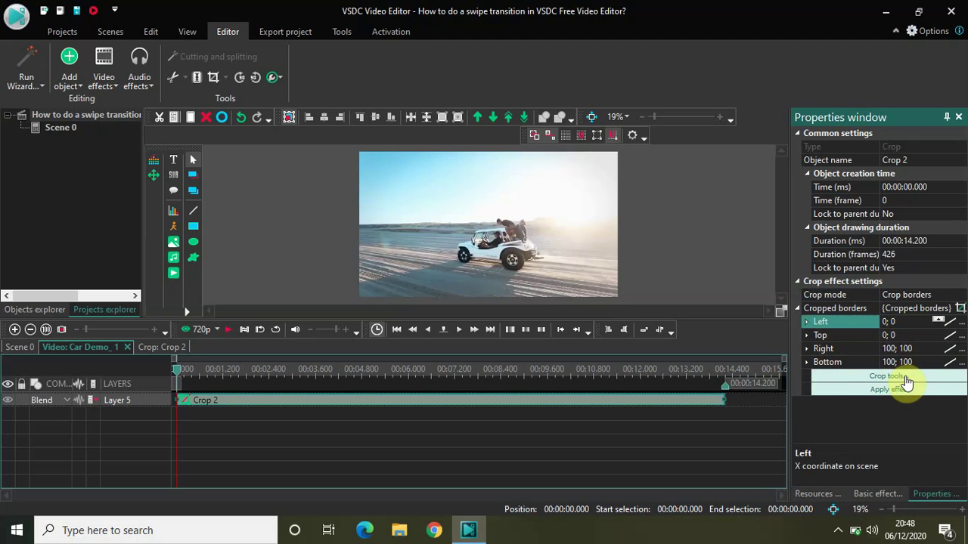
Animate the left crop border from 0 to about 100 at the effect's end
click(918, 382)
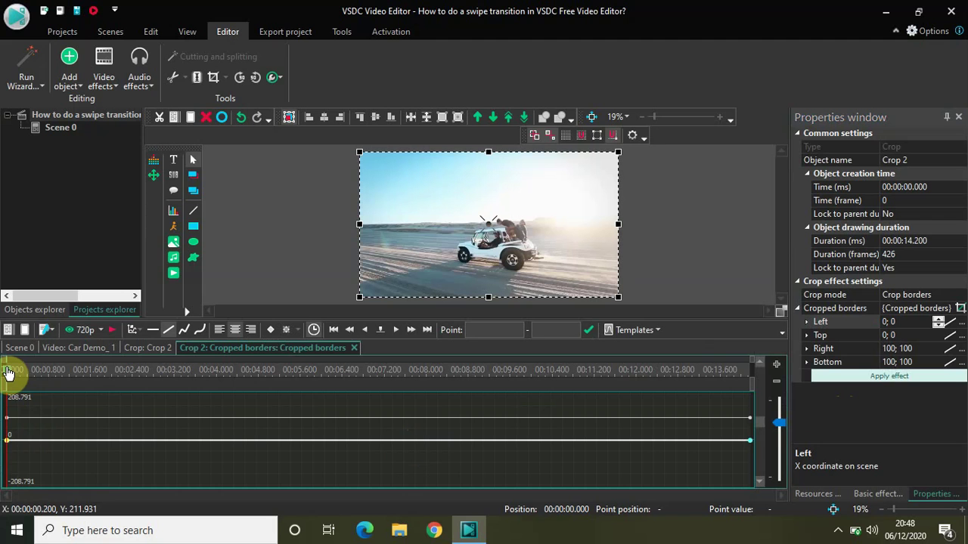
mouse_move(7, 373)
mouse_down()
mouse_move(741, 376)
mouse_move(796, 364)
mouse_up()
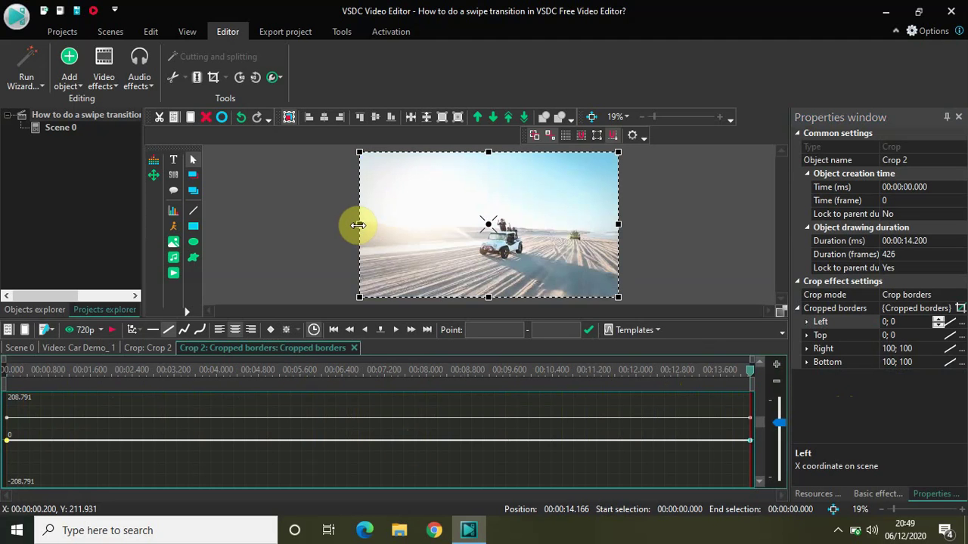
drag(358, 225, 430, 225)
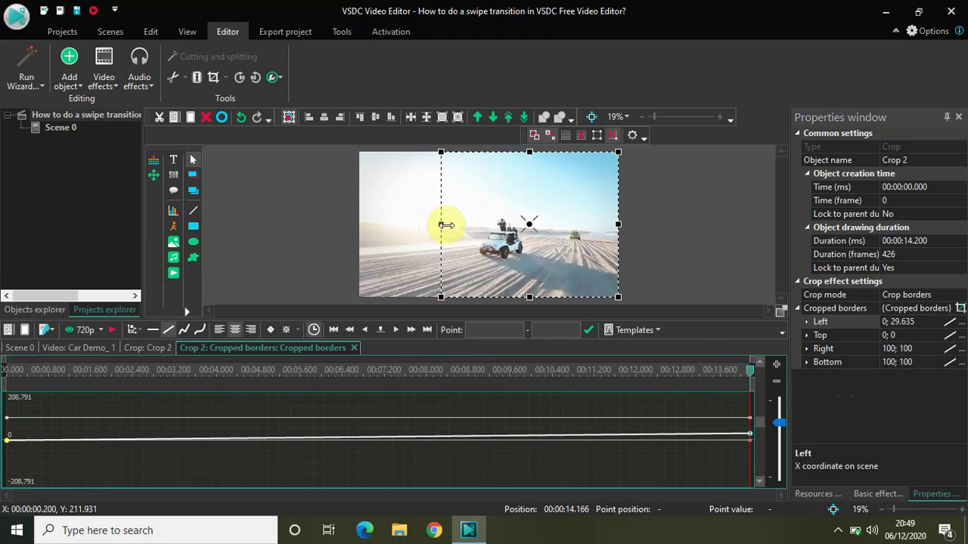
mouse_move(430, 225)
mouse_down()
mouse_move(636, 216)
mouse_move(620, 216)
mouse_up()
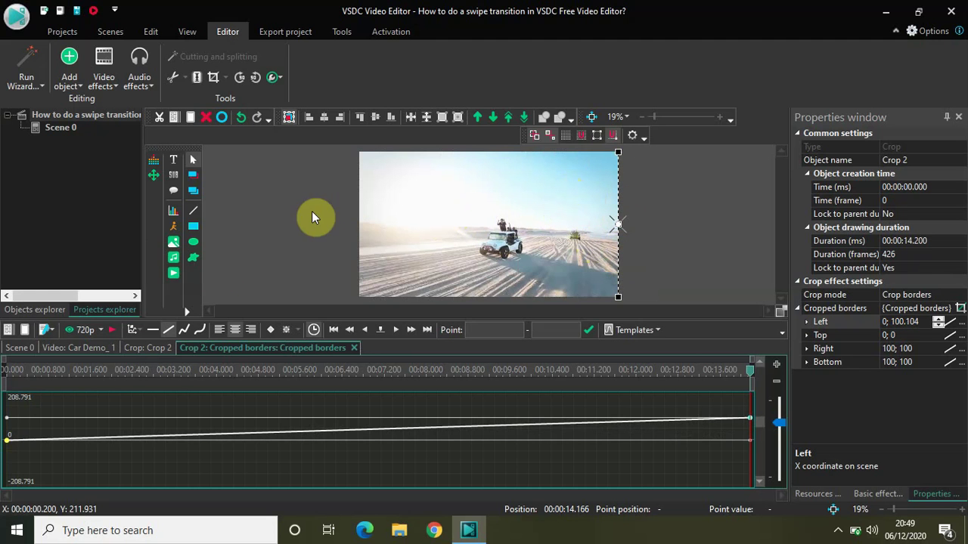
Shorten Crop 2 to 00:00:00.500 and move it to the car clip's end
click(79, 347)
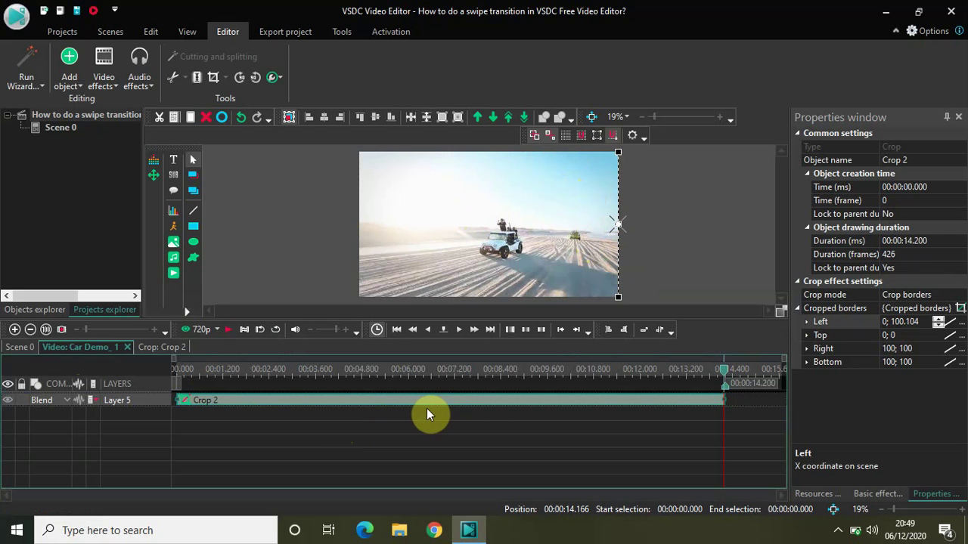
click(935, 241)
text(.500)
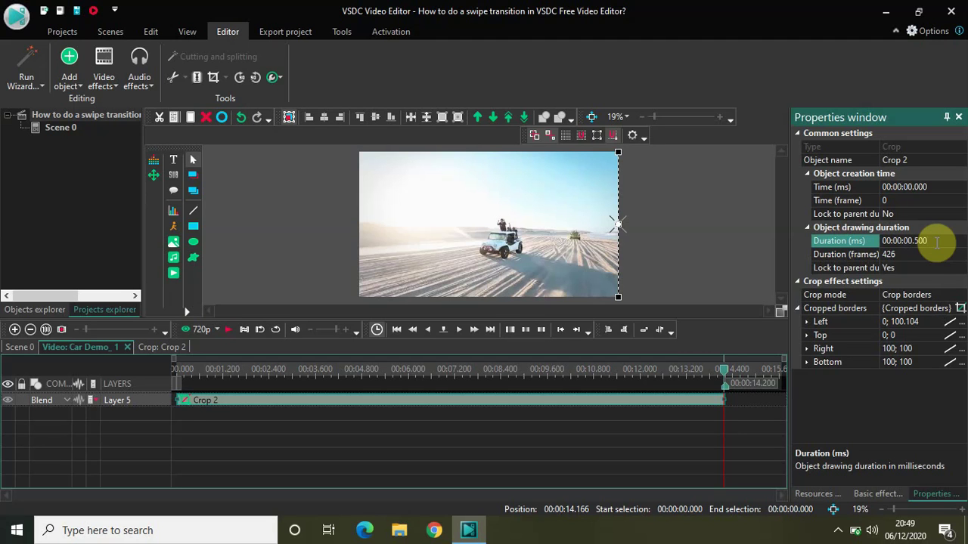
key(Return)
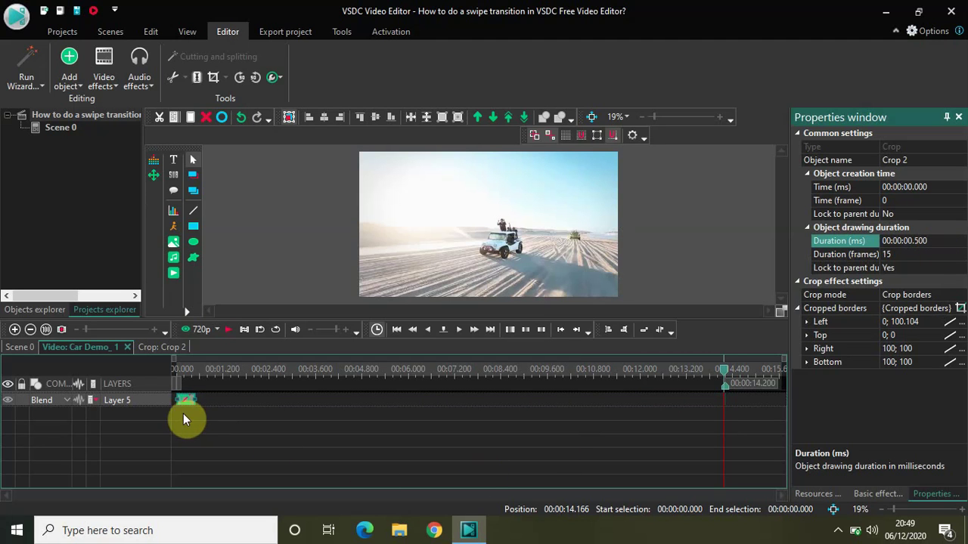
drag(184, 405, 719, 406)
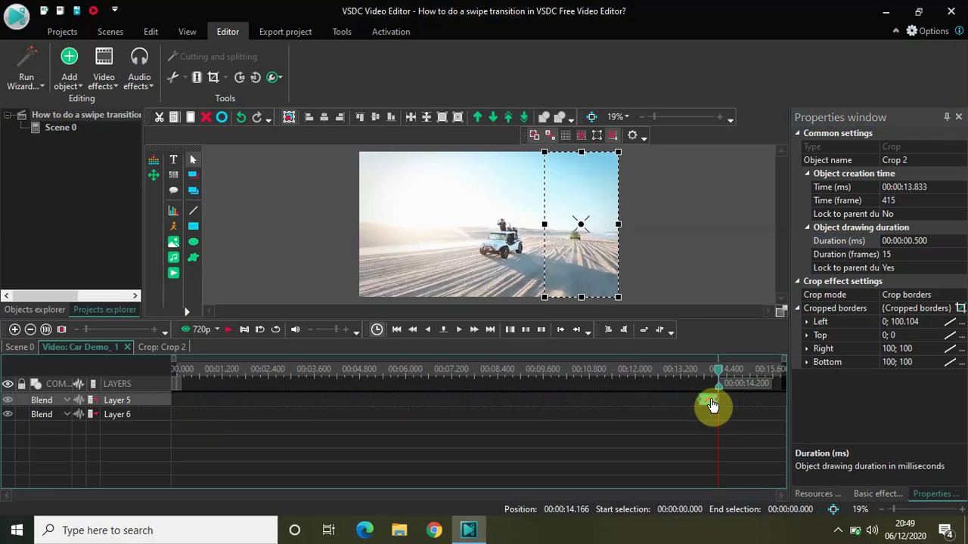
drag(719, 406, 719, 406)
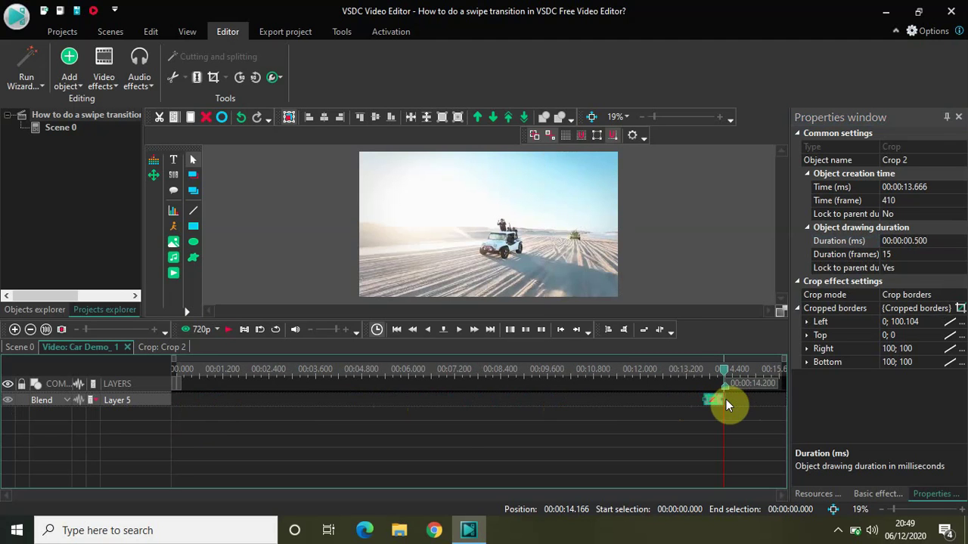
Set Crop 2's start time to exactly 00:00:13.700
click(943, 189)
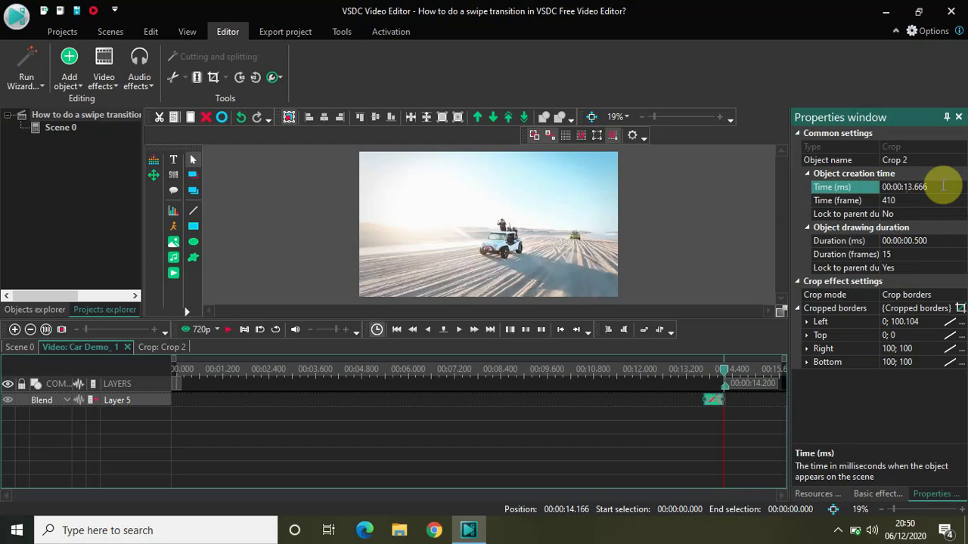
key(BackSpace)
key(BackSpace)
key(Return)
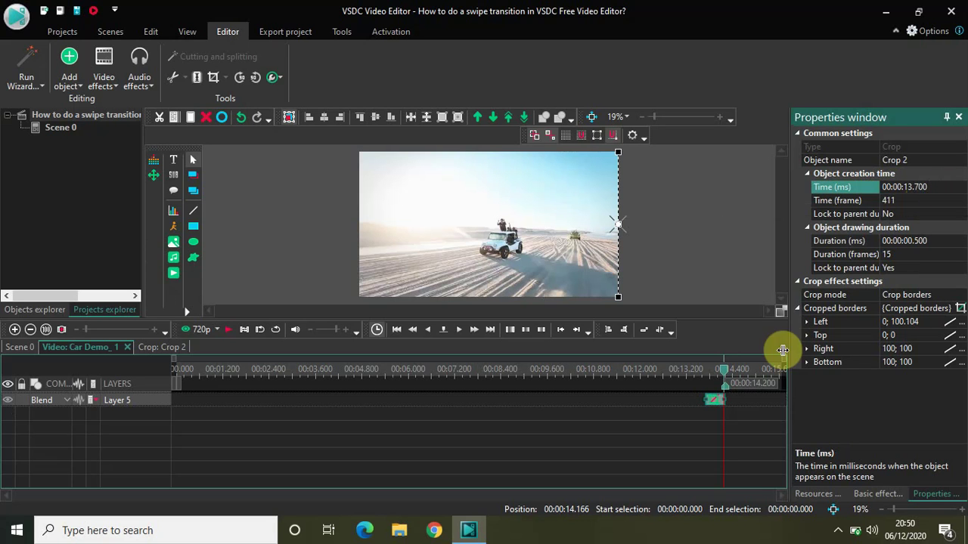
drag(723, 372, 706, 376)
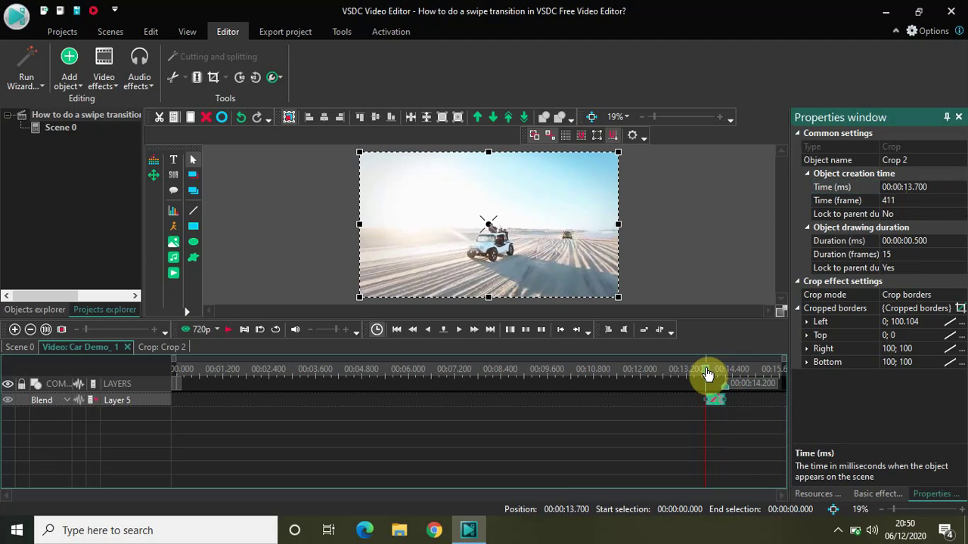
In Scene 0, drag the Asteroids - 9135_2 clip left to start at 00:00:13.700
click(706, 375)
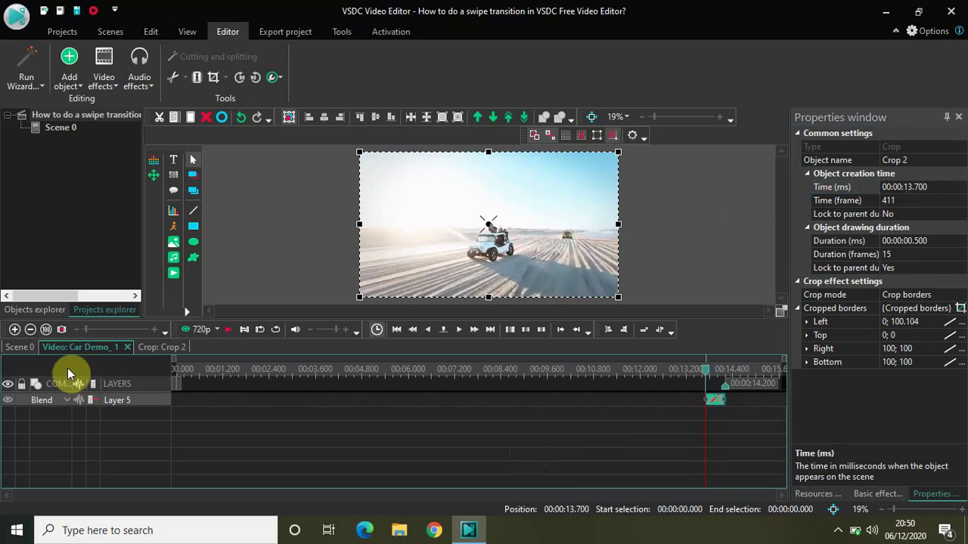
click(21, 348)
click(395, 404)
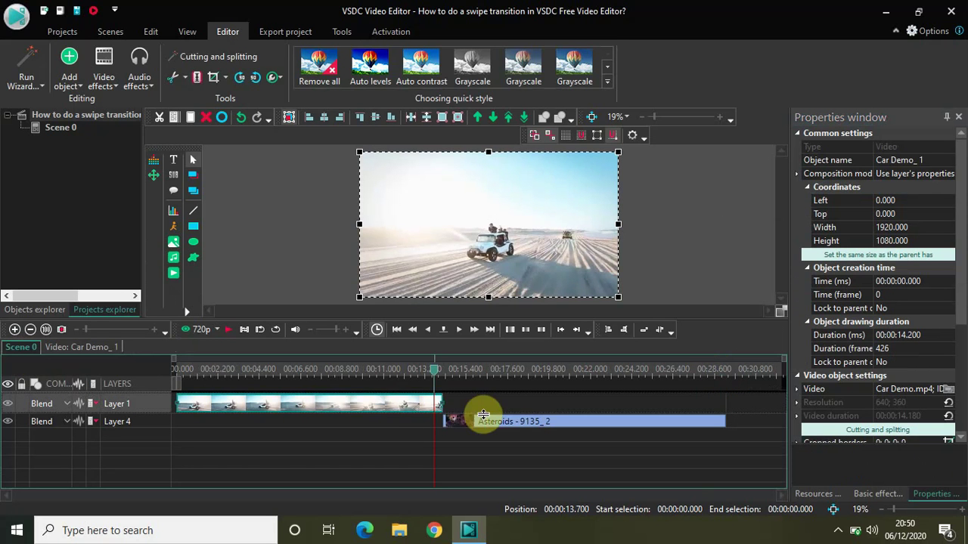
click(522, 426)
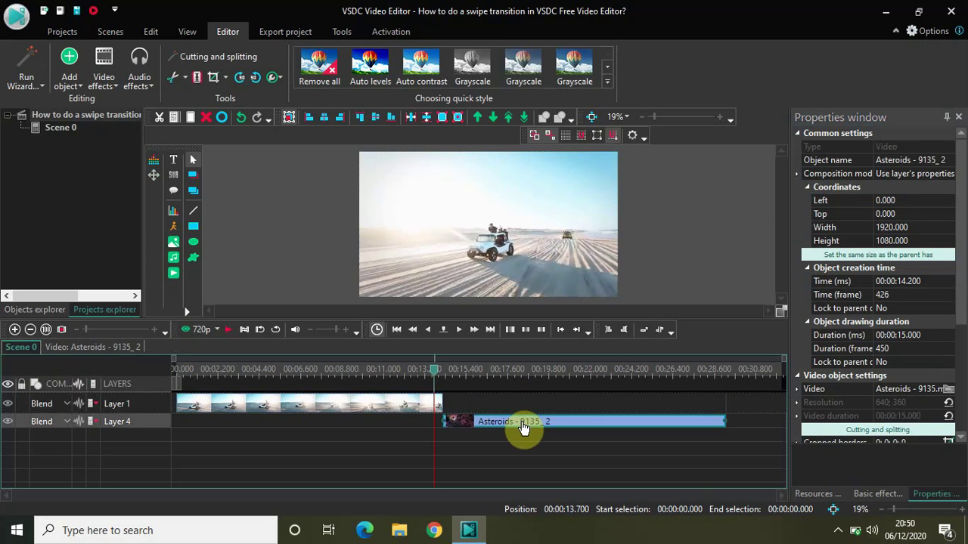
drag(522, 427, 510, 428)
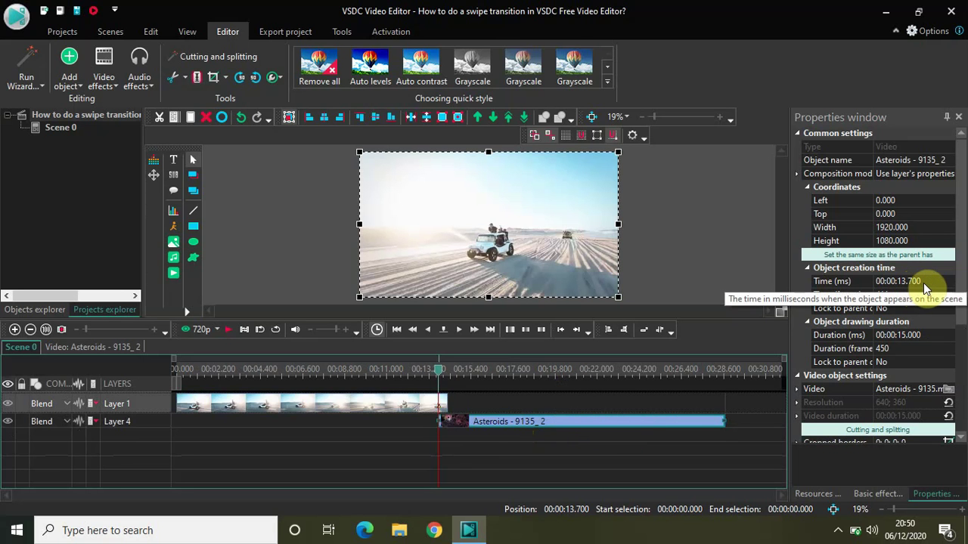
double_click(378, 411)
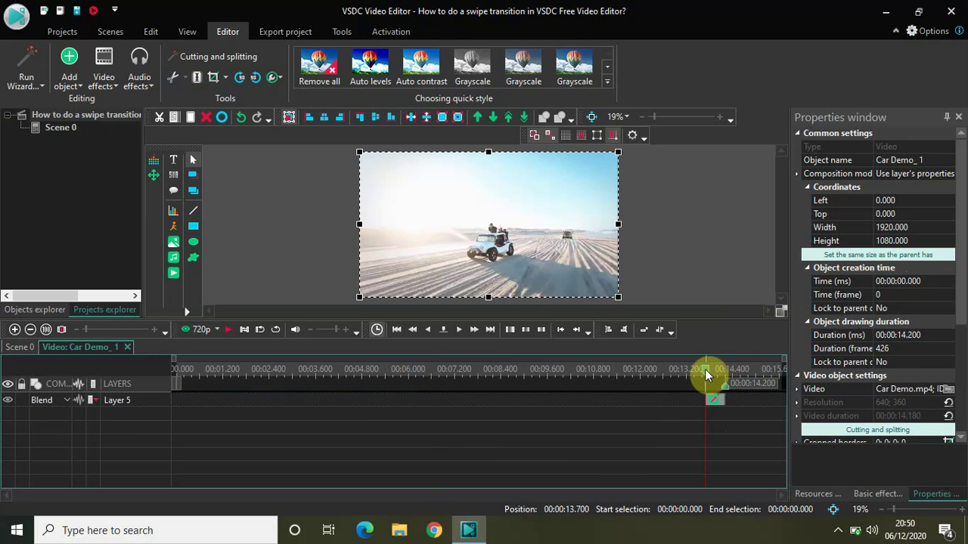
drag(705, 369, 527, 365)
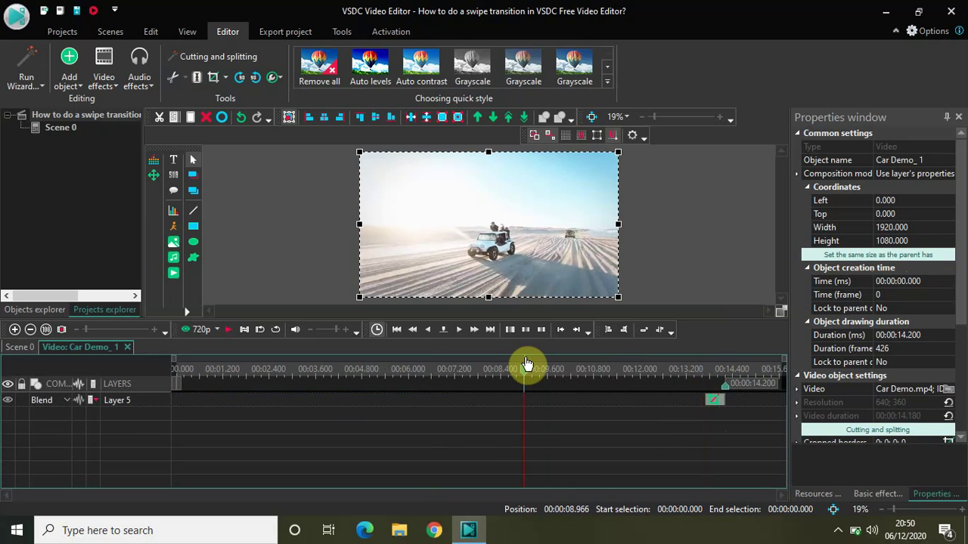
click(527, 364)
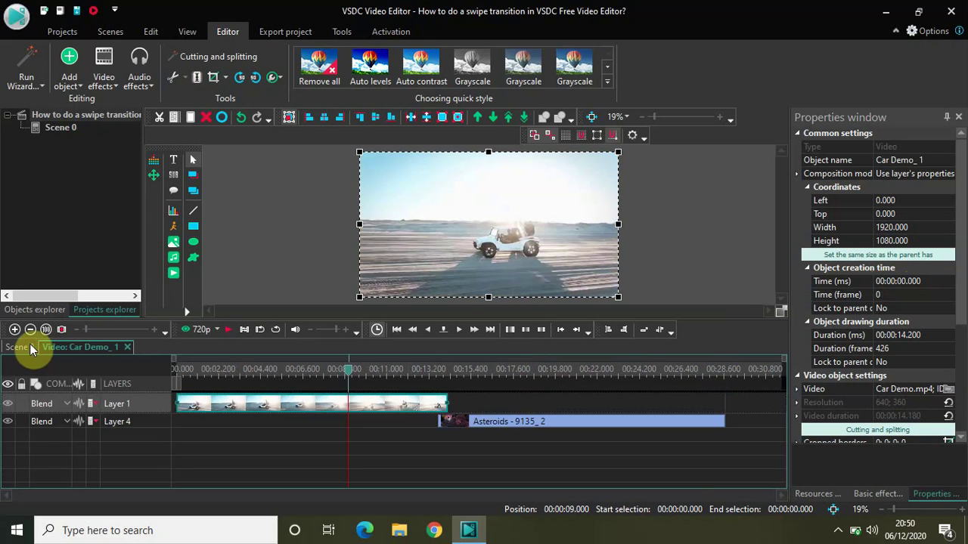
click(30, 347)
drag(347, 370, 369, 375)
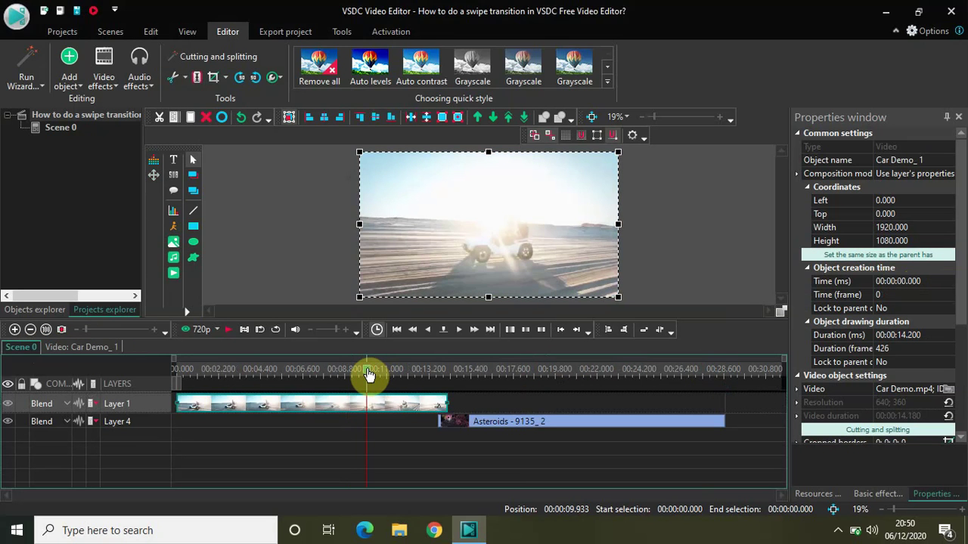
key(space)
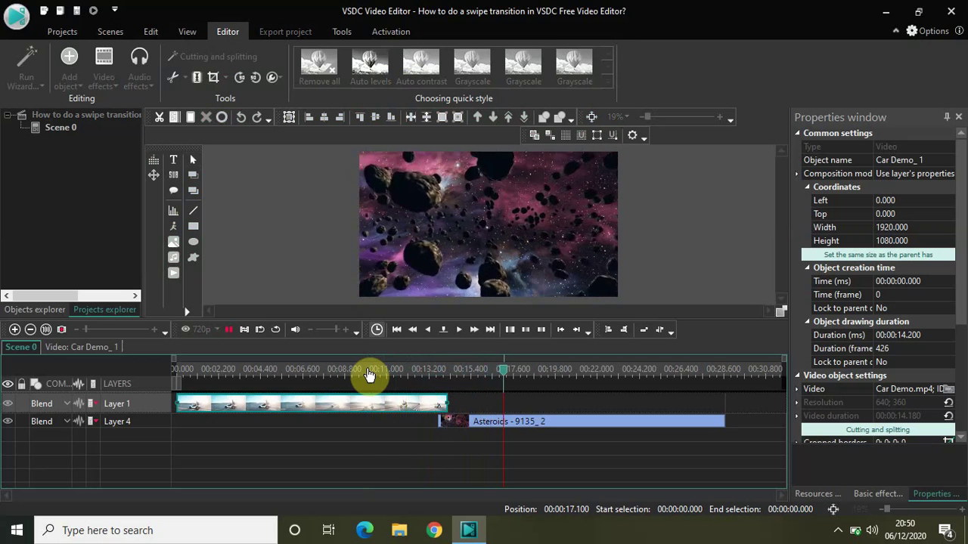
key(space)
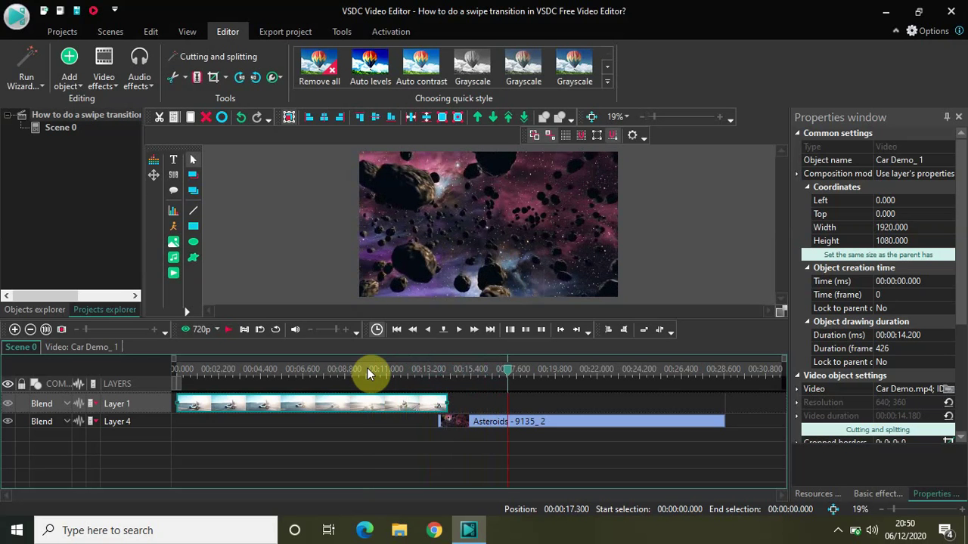